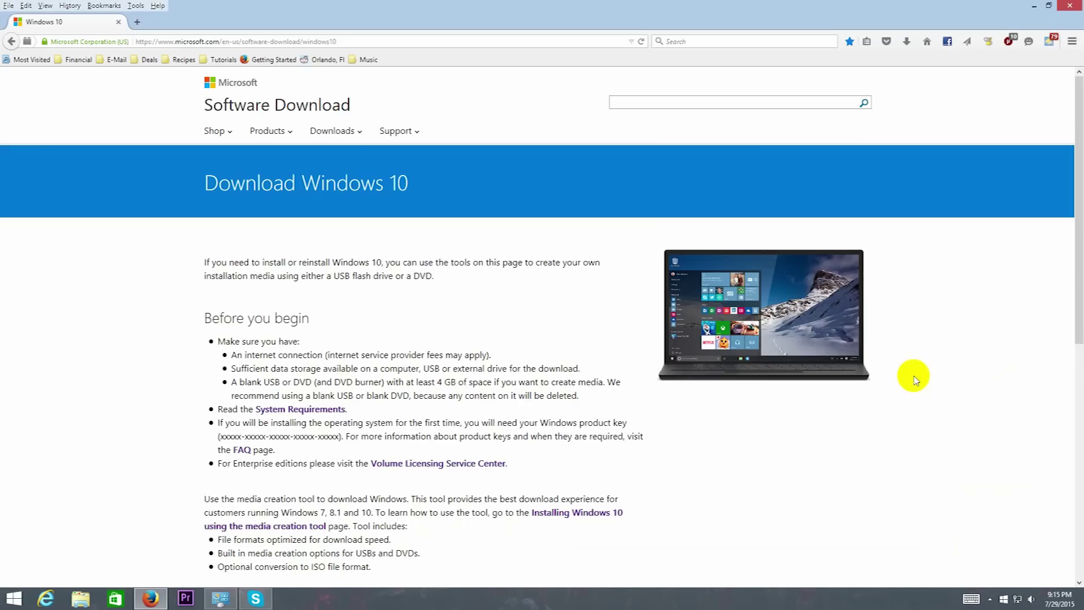
Check in System that this PC runs 64-bit Windows 8.1 Pro, then return to the Firefox download page.
scroll(915, 375, down, 6)
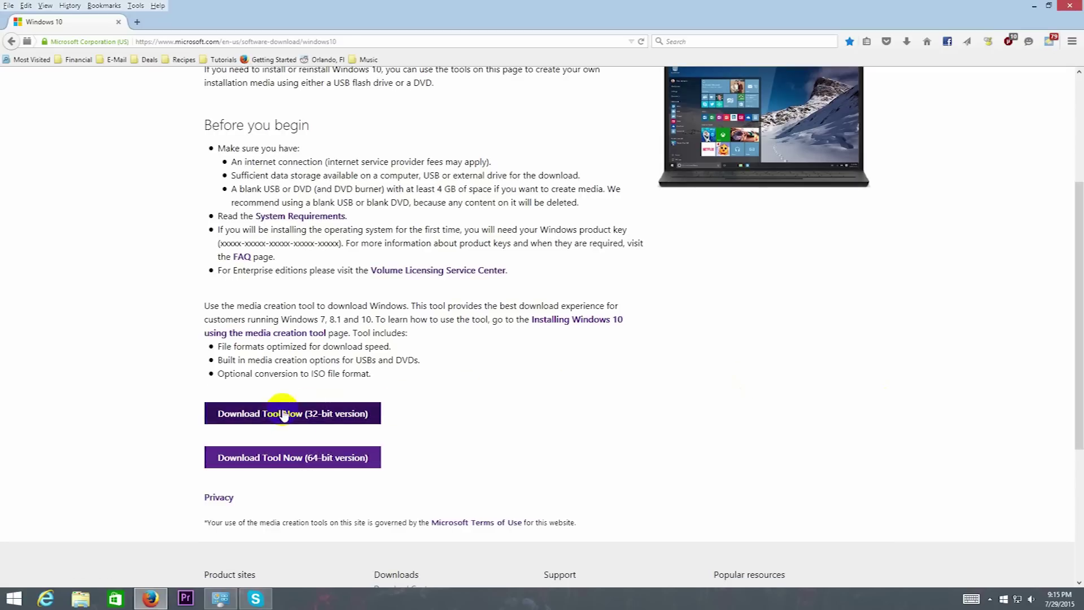
right_click(14, 600)
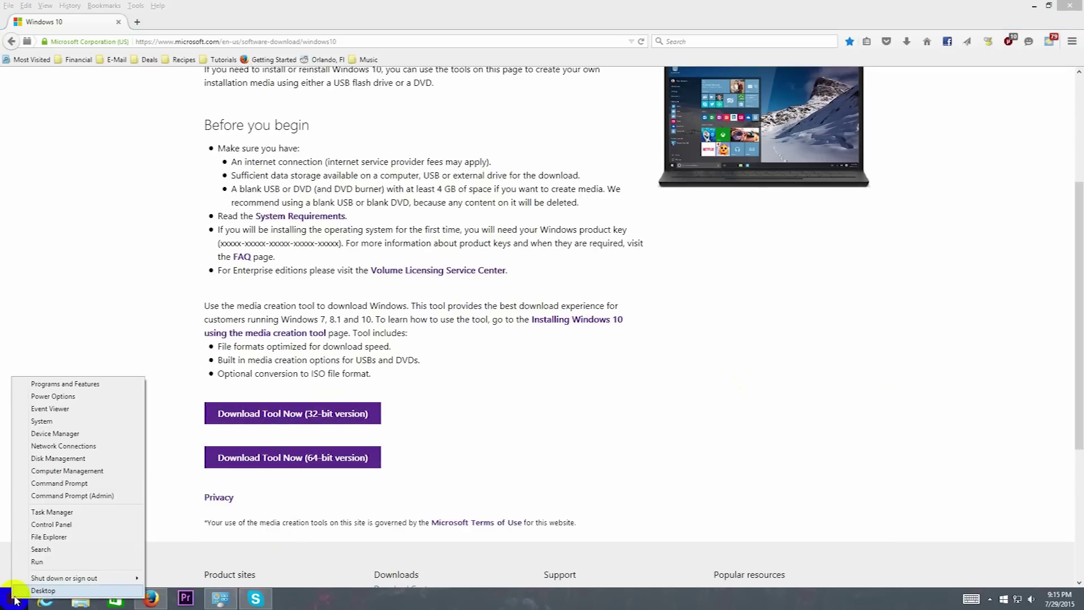
click(44, 421)
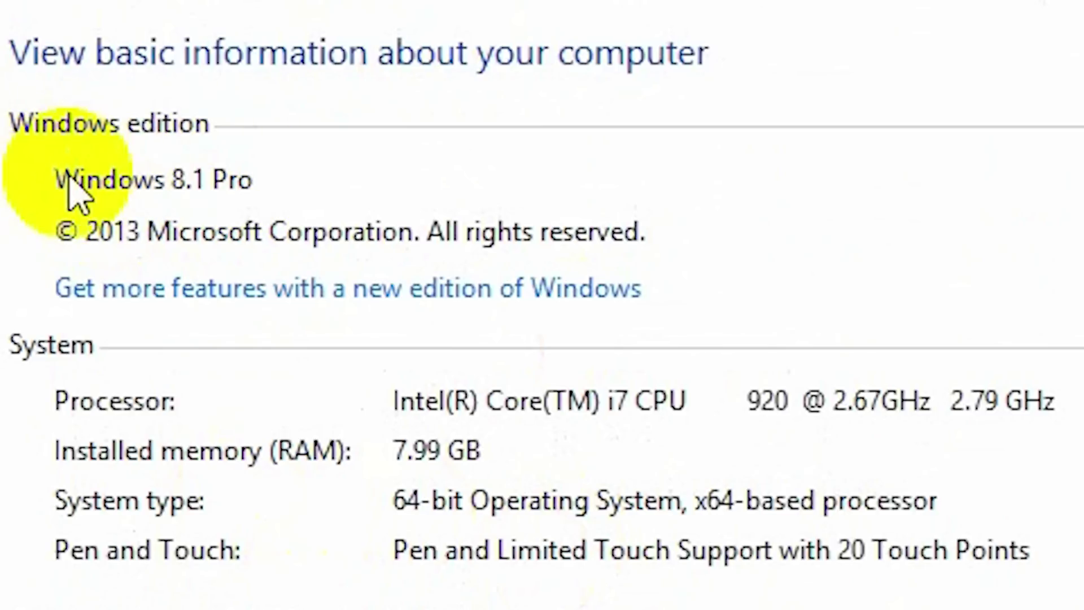
click(223, 180)
click(179, 179)
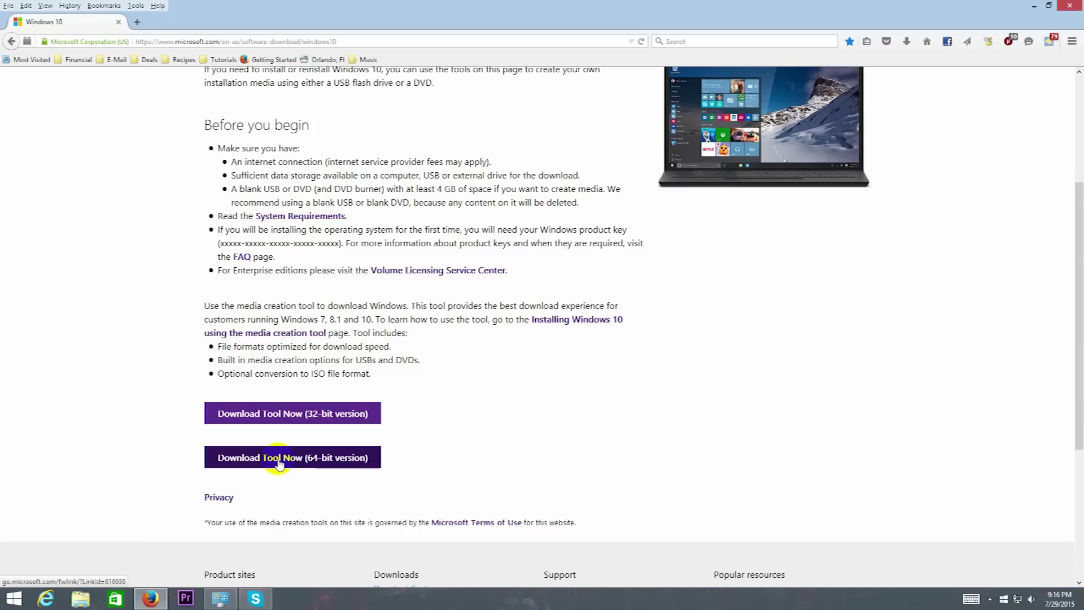
Save the 64-bit MediaCreationToolx64.exe and run it from Firefox's Downloads list.
click(278, 462)
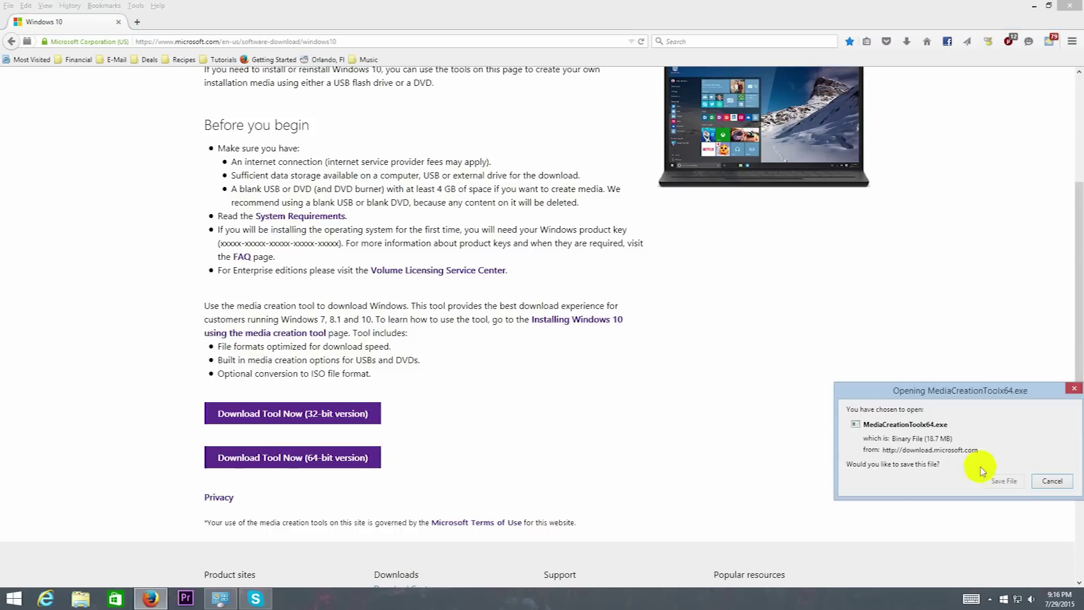
click(1004, 481)
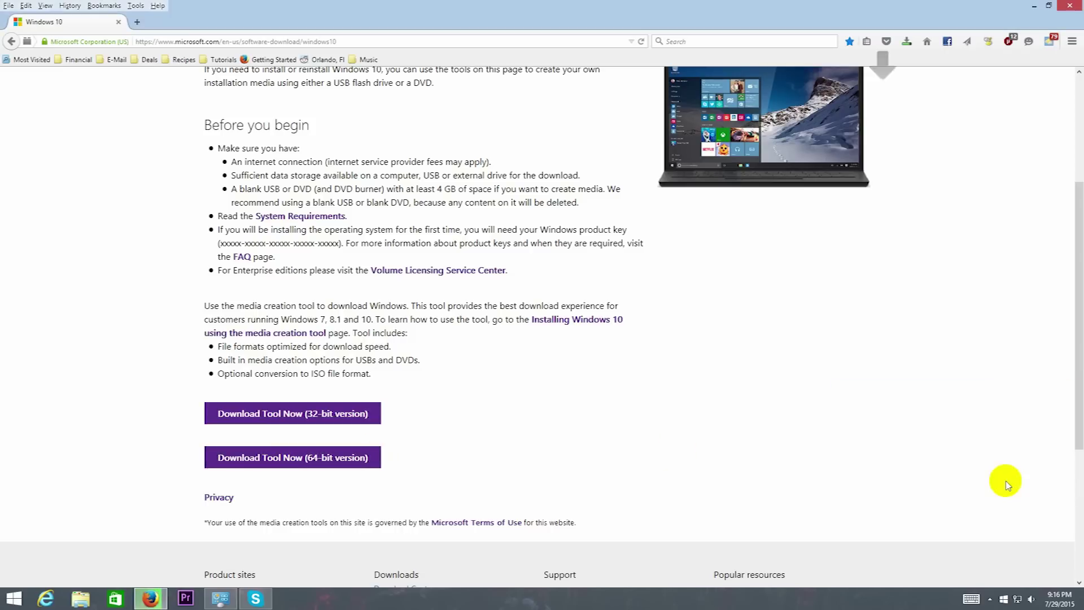
click(909, 42)
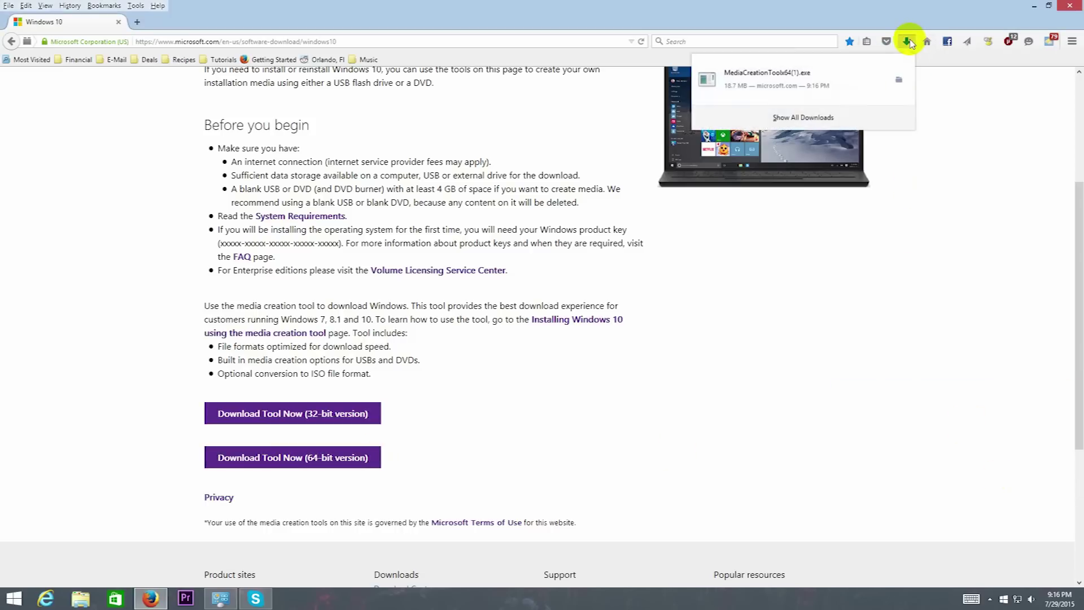
click(776, 85)
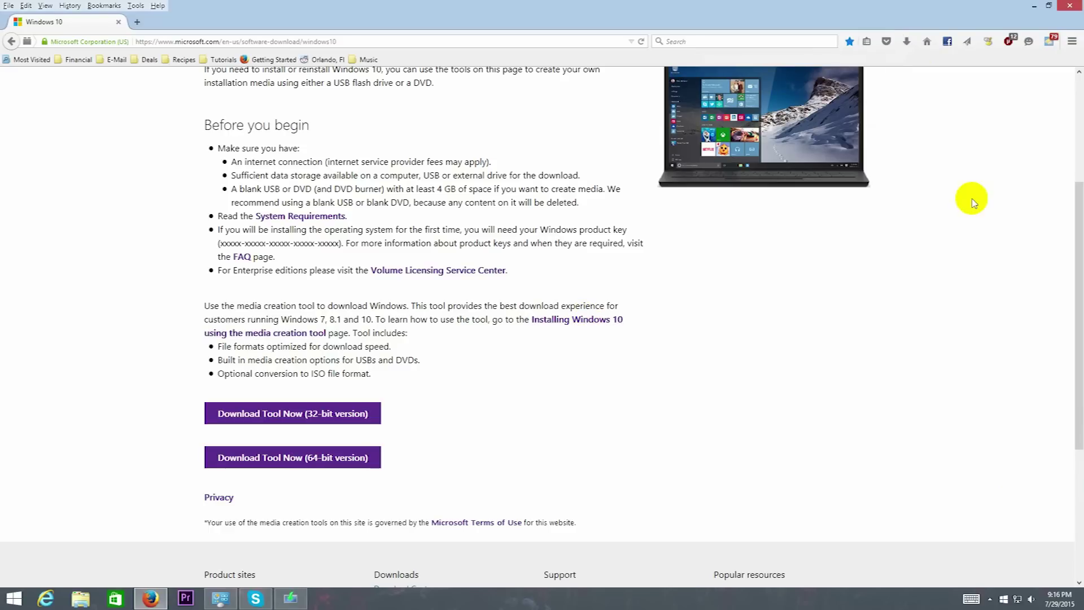
click(292, 600)
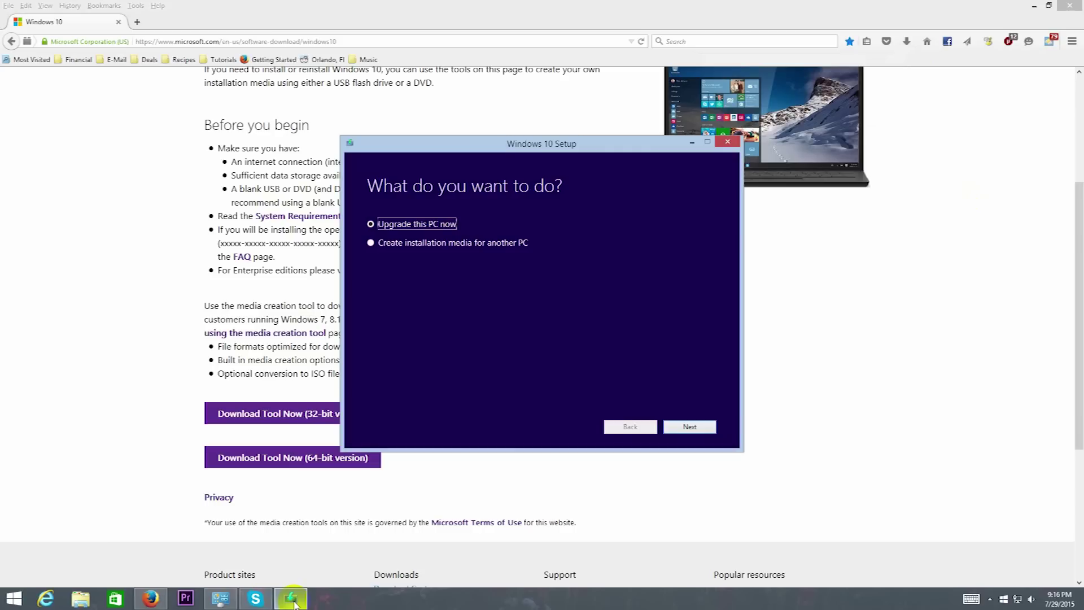
Create media for another PC using English (United States), Windows 10 Pro and 64-bit (x64).
click(429, 244)
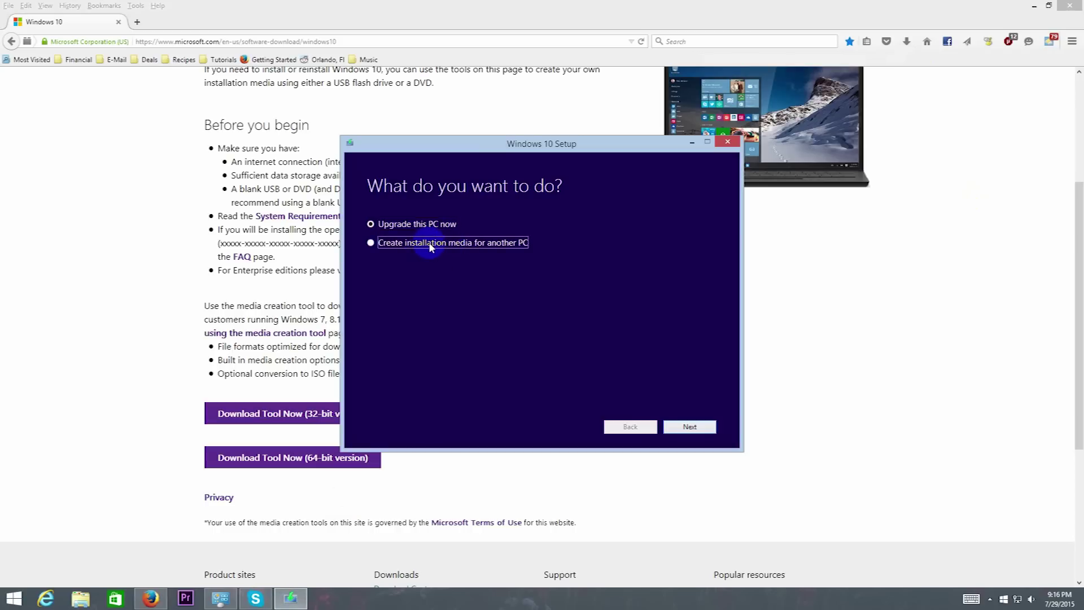
click(695, 428)
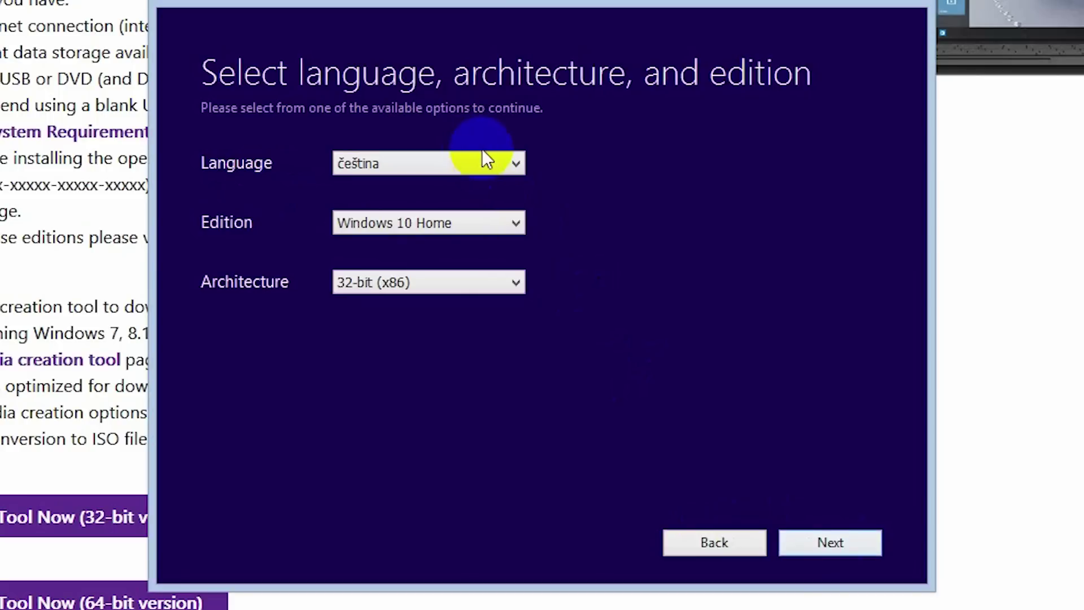
click(495, 161)
drag(521, 208, 515, 250)
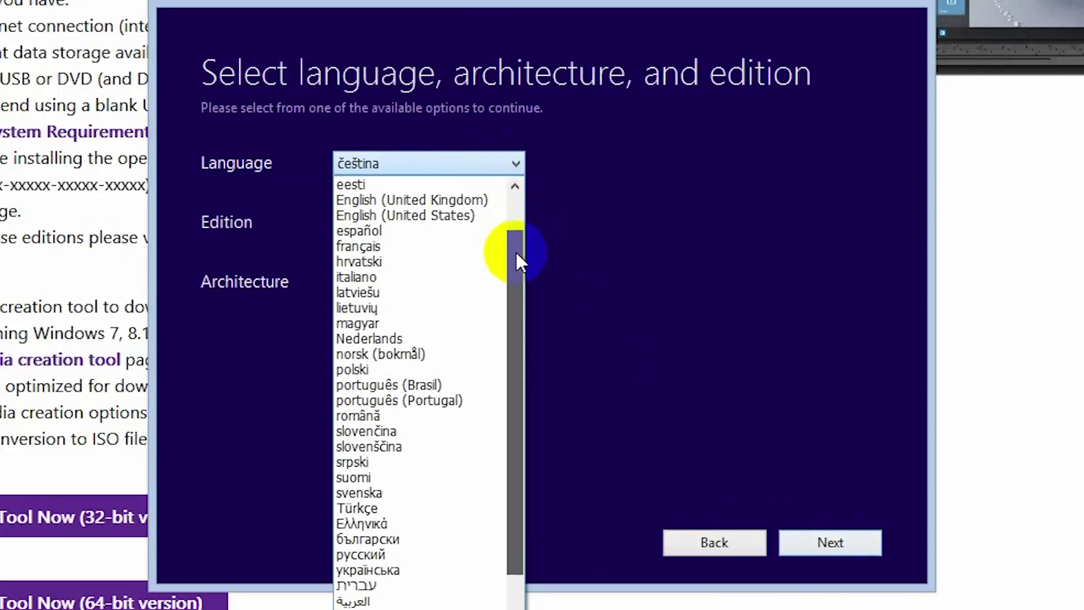
click(465, 213)
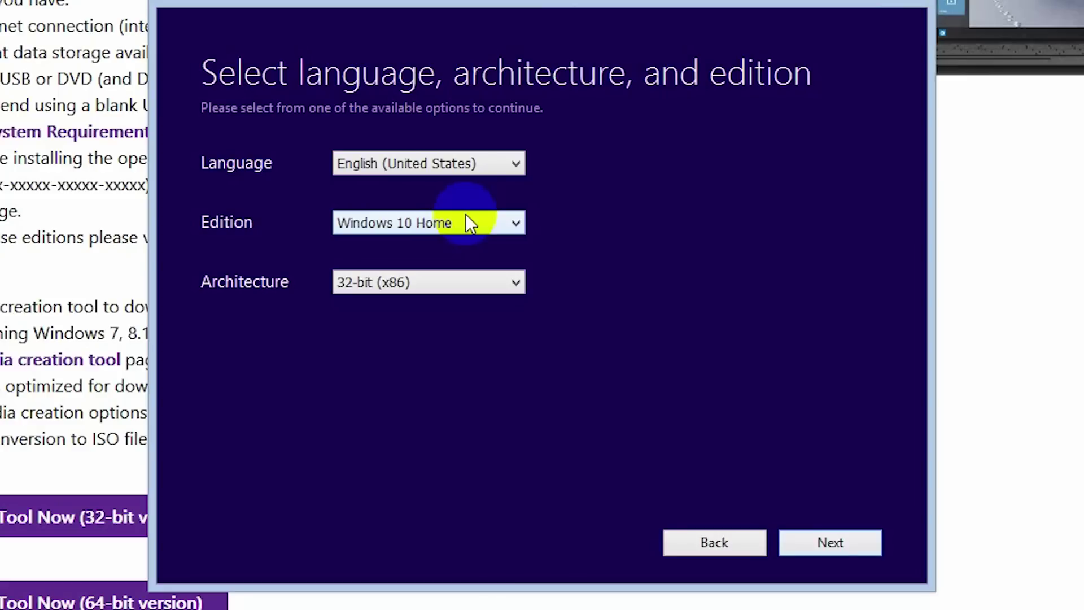
click(467, 221)
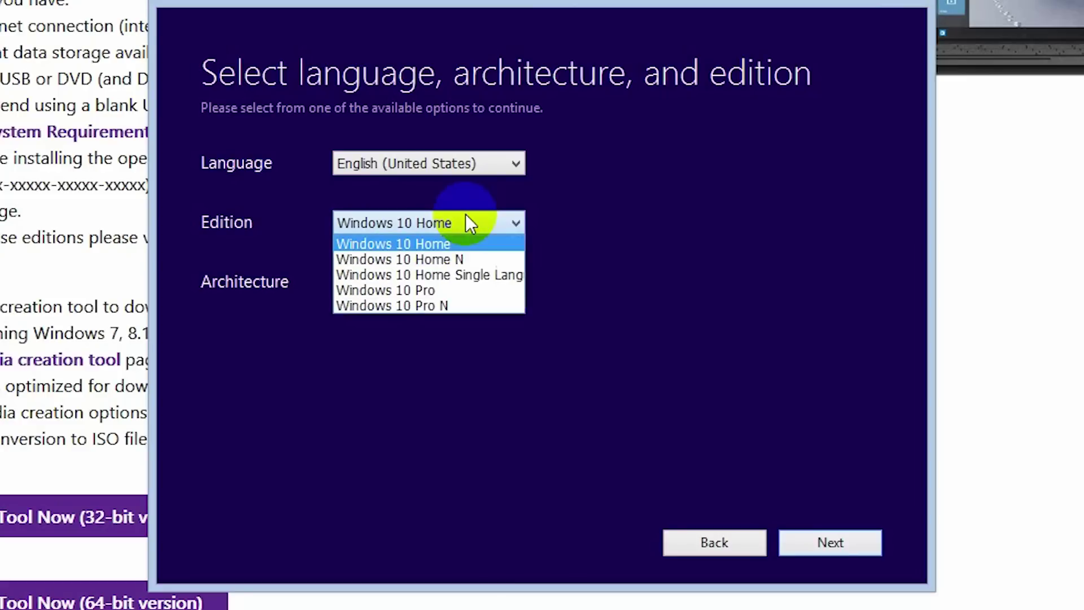
click(462, 286)
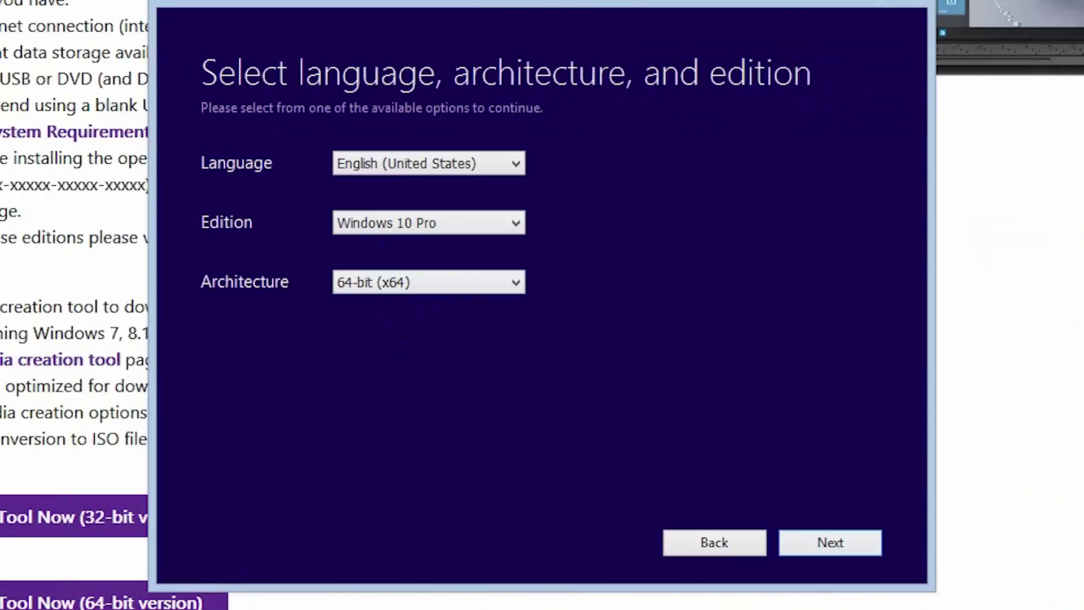
click(816, 540)
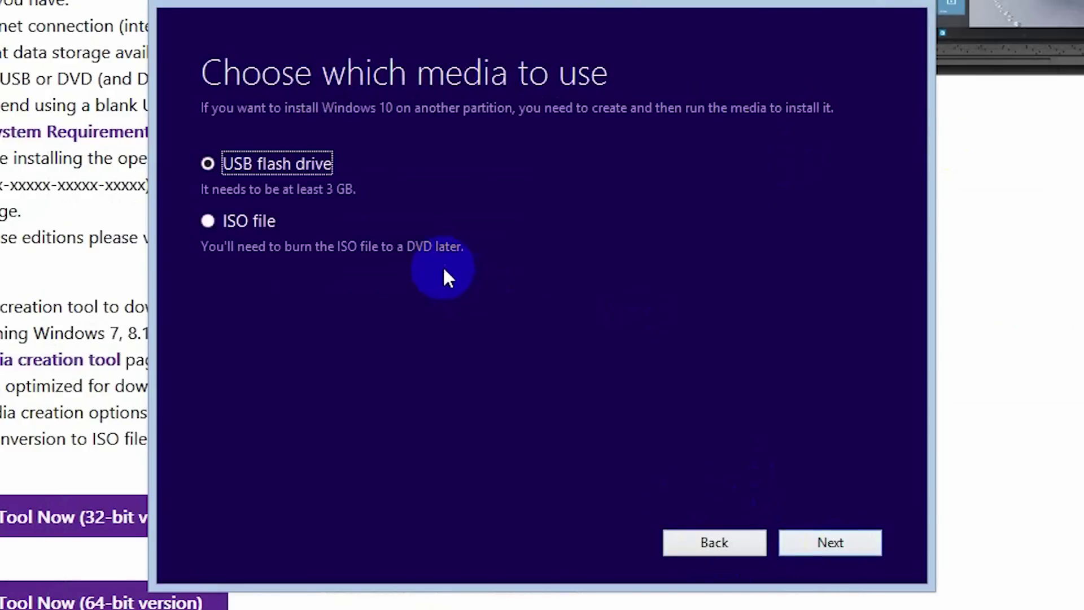
Choose ISO file and save it as Windows.iso on the Desktop to start the download.
click(249, 219)
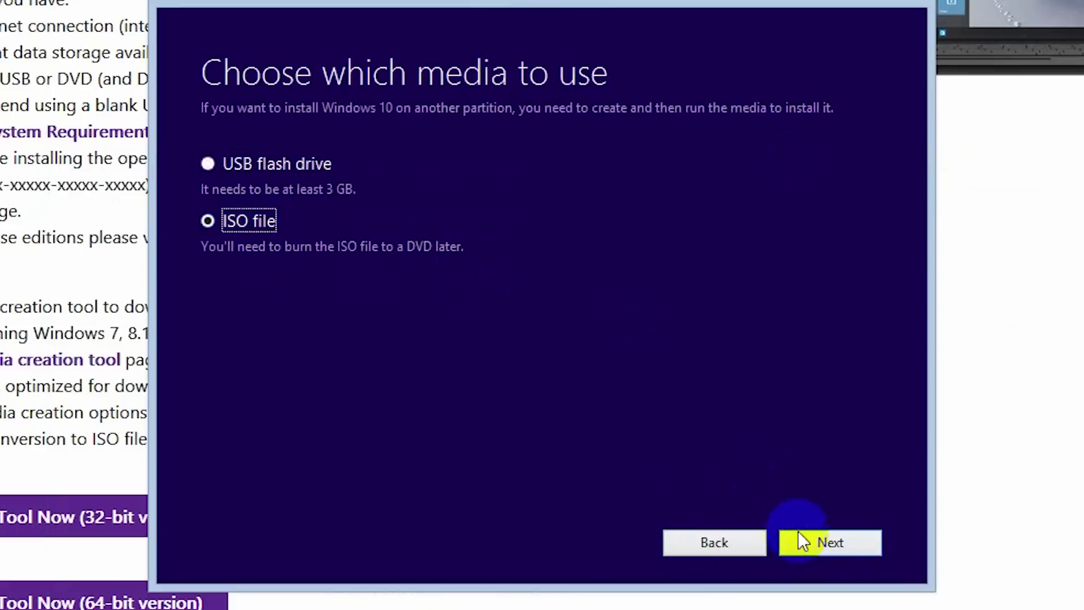
click(818, 543)
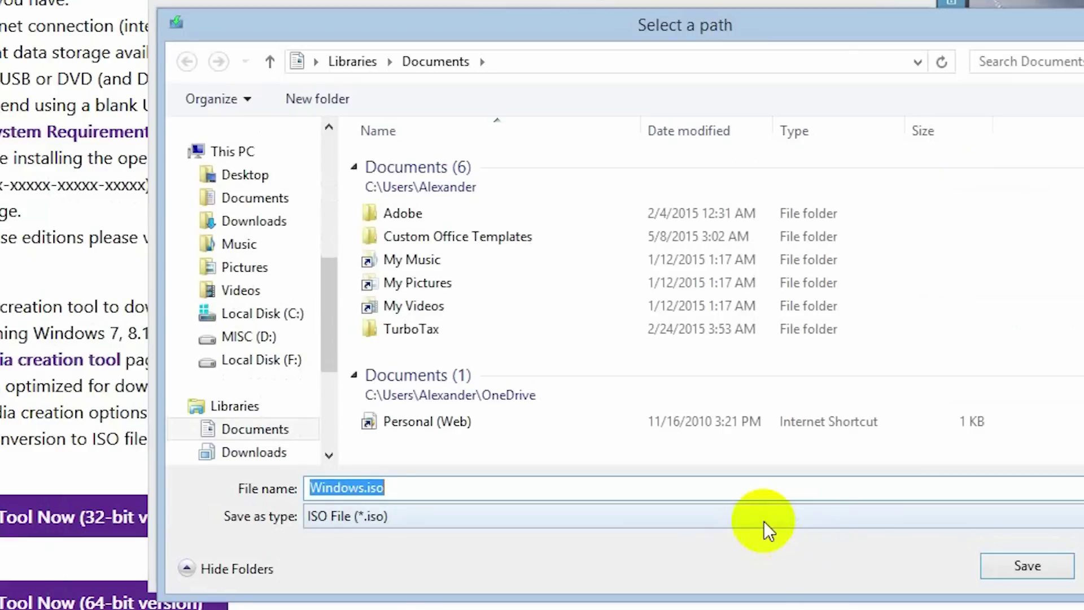
click(252, 175)
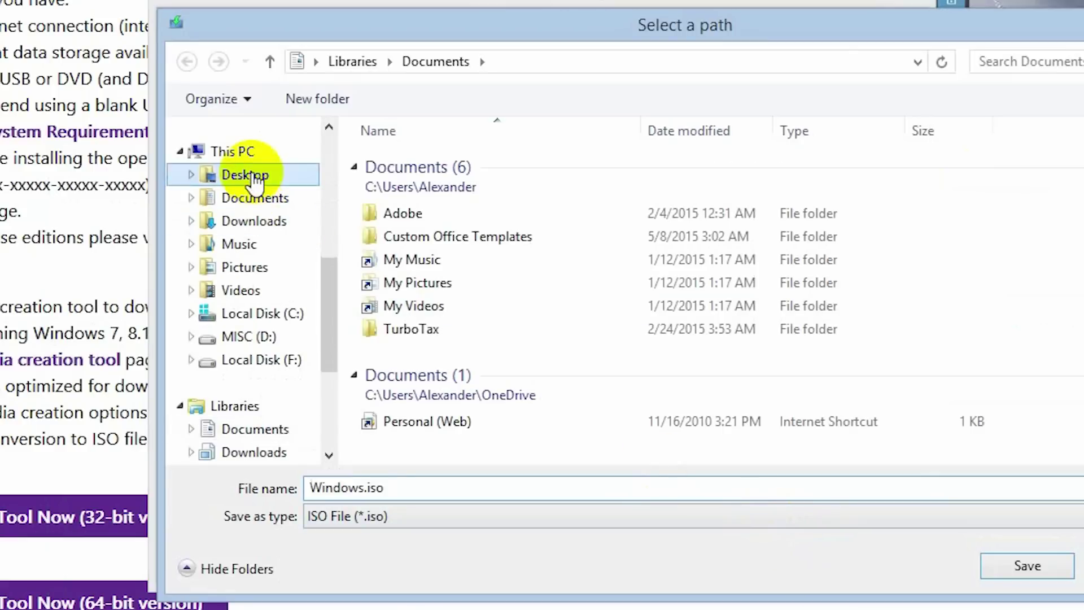
click(1032, 570)
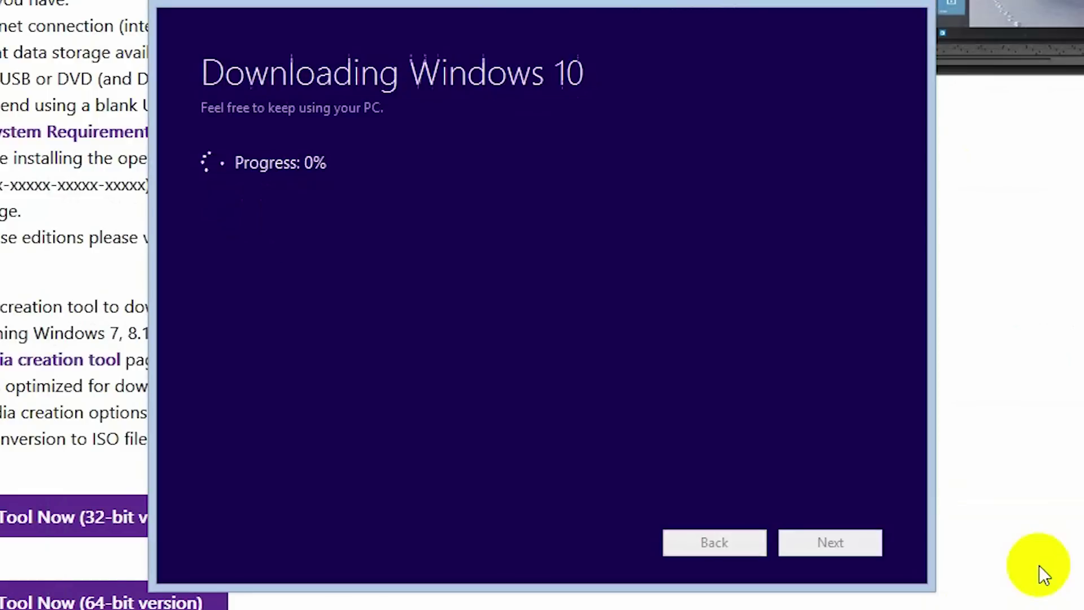
drag(477, 1, 1038, 9)
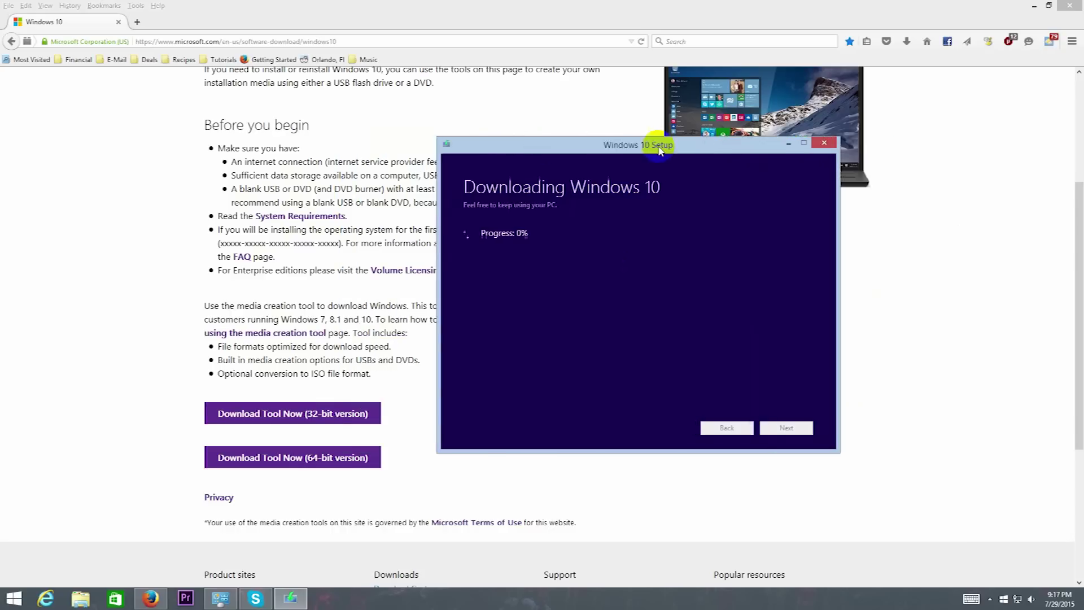
drag(776, 153, 734, 229)
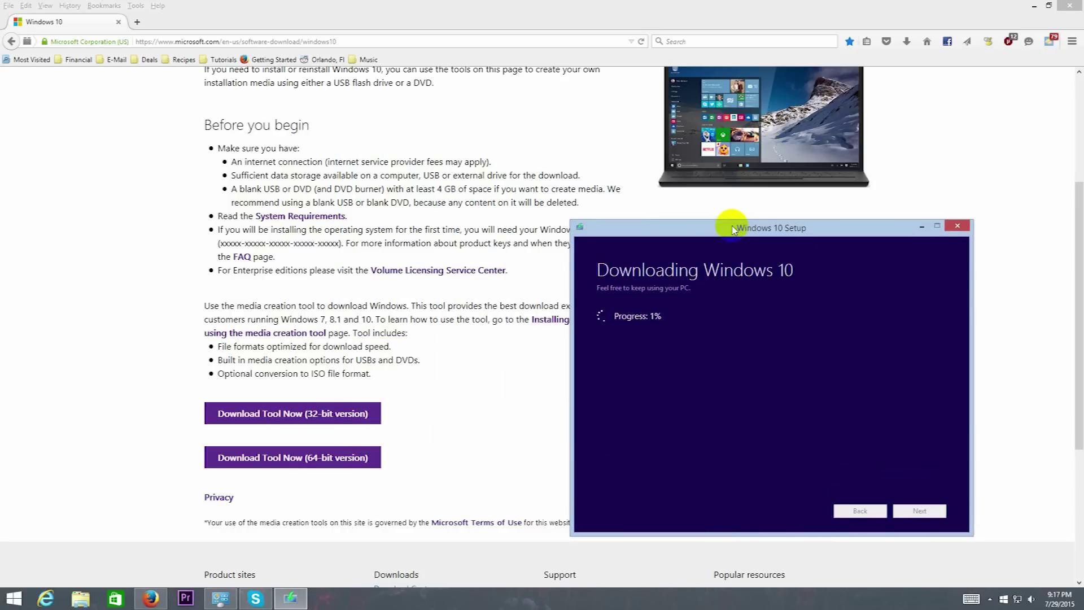
Open Task Manager from the taskbar to monitor the Windows 10 download.
right_click(397, 600)
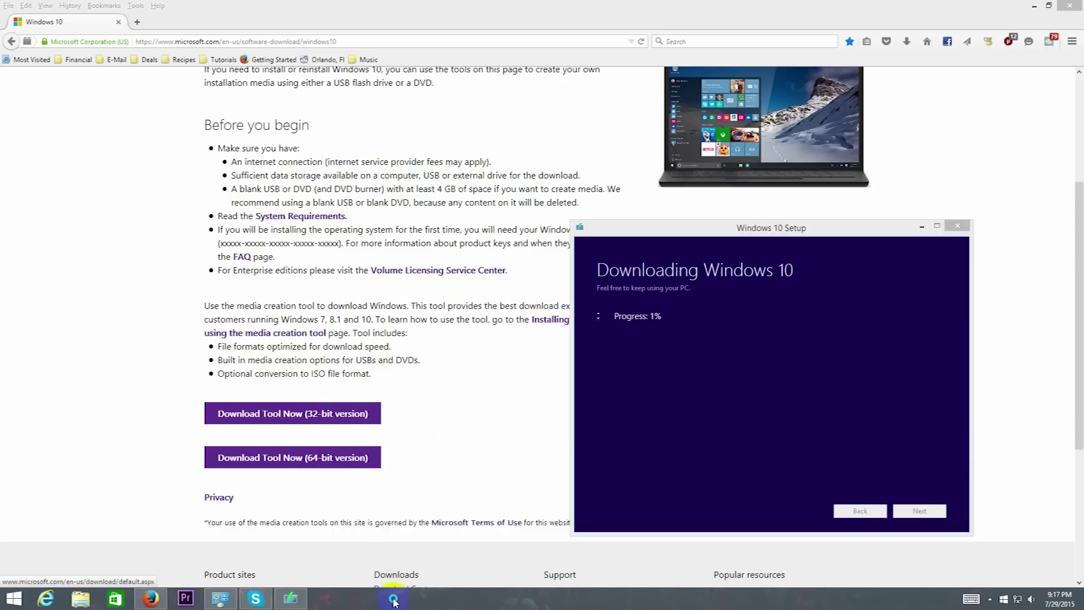
click(433, 562)
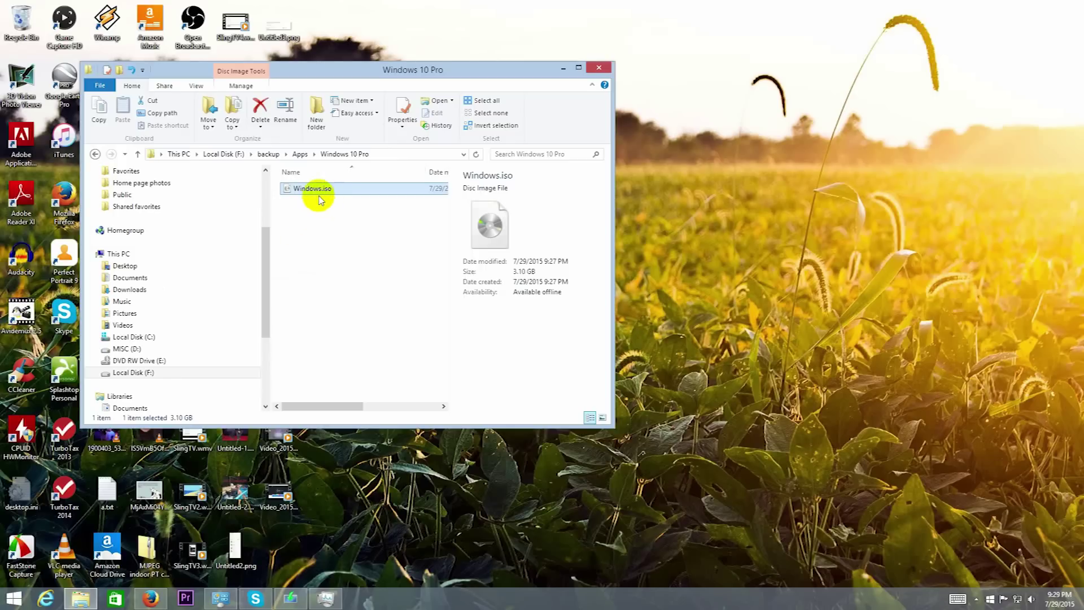
Mount Windows.iso as drive G: to inspect its setup files, then go back to its folder.
double_click(317, 192)
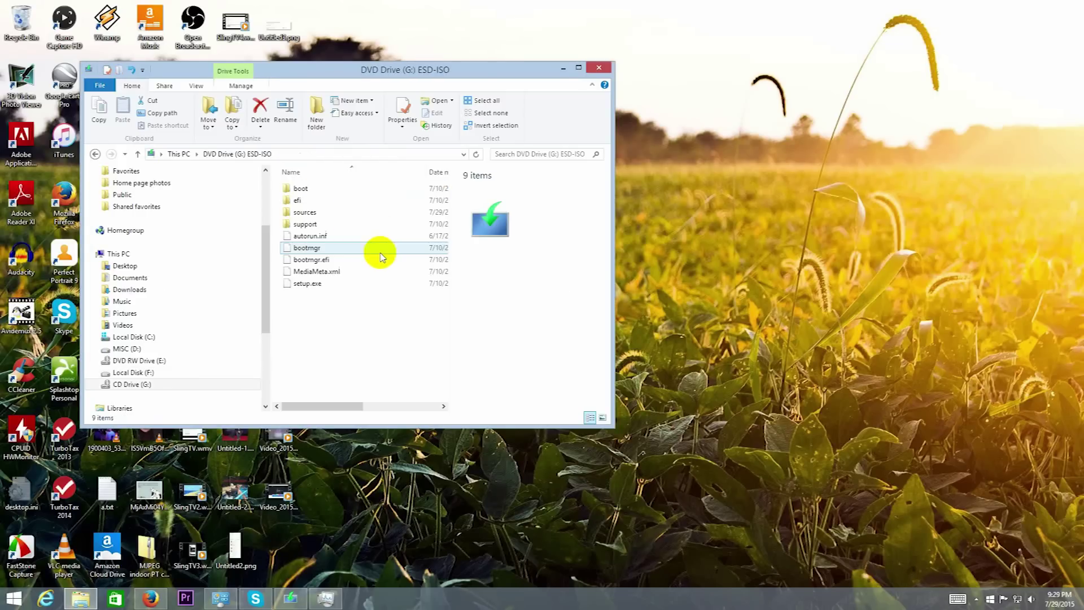
key(alt+Left)
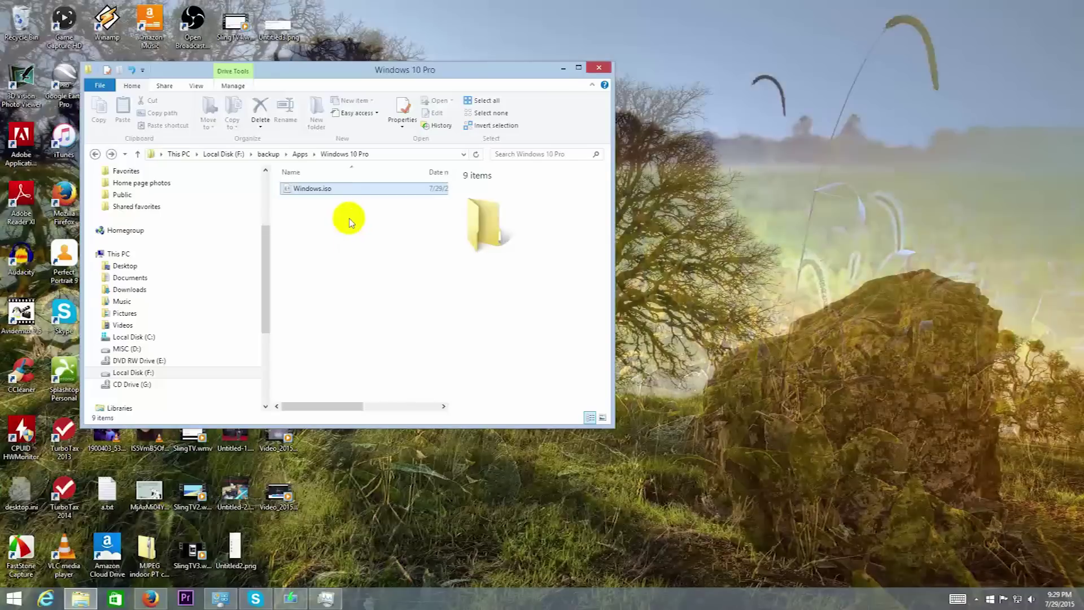
Burn Windows.iso to the DVD in drive E: with Verify disc after burning ticked.
right_click(316, 192)
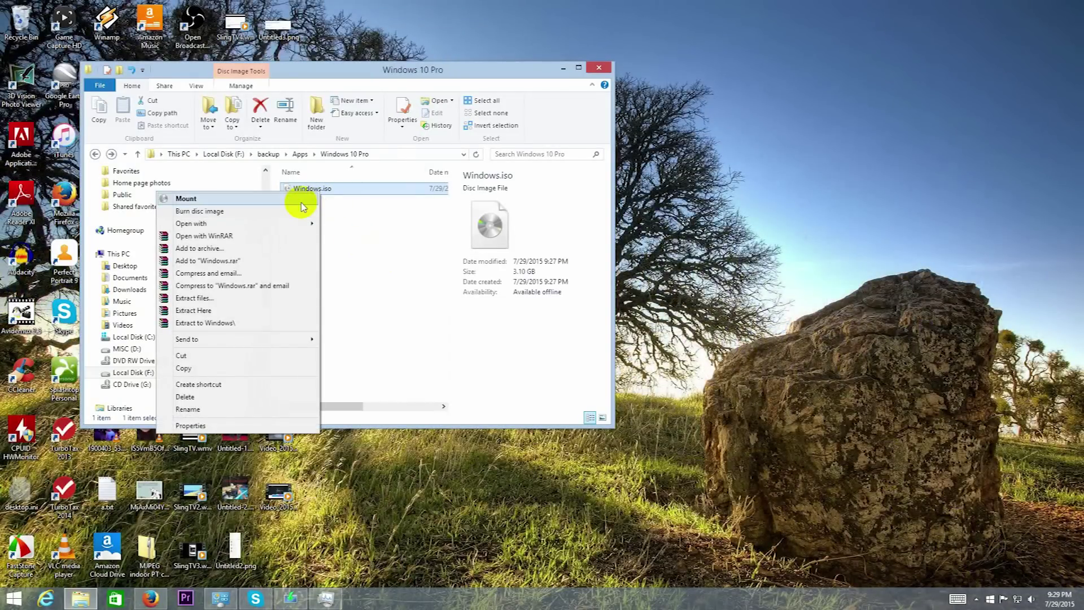
click(301, 211)
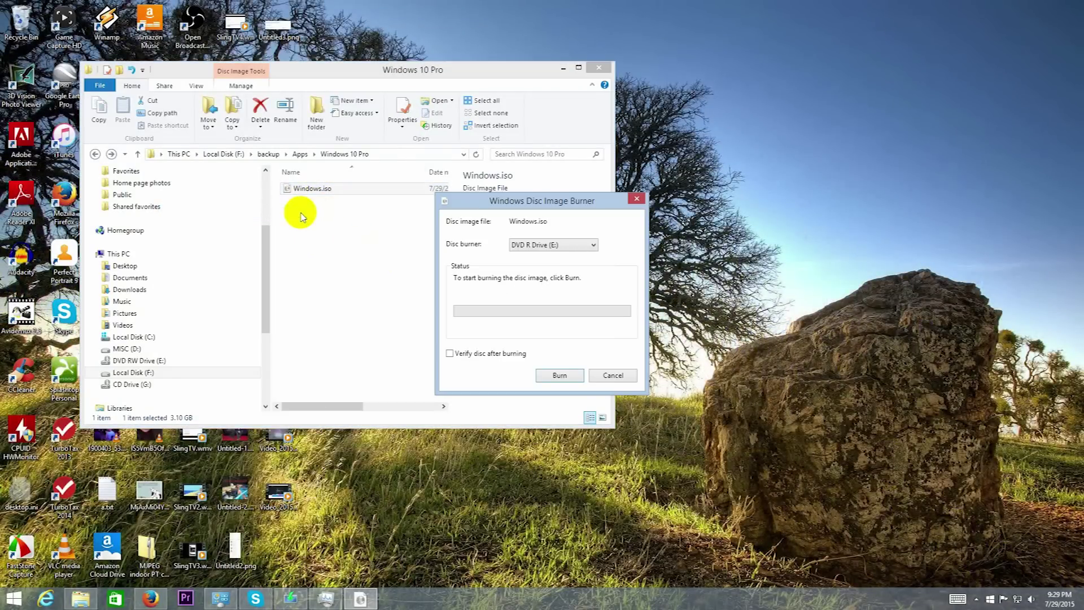
click(588, 244)
click(588, 245)
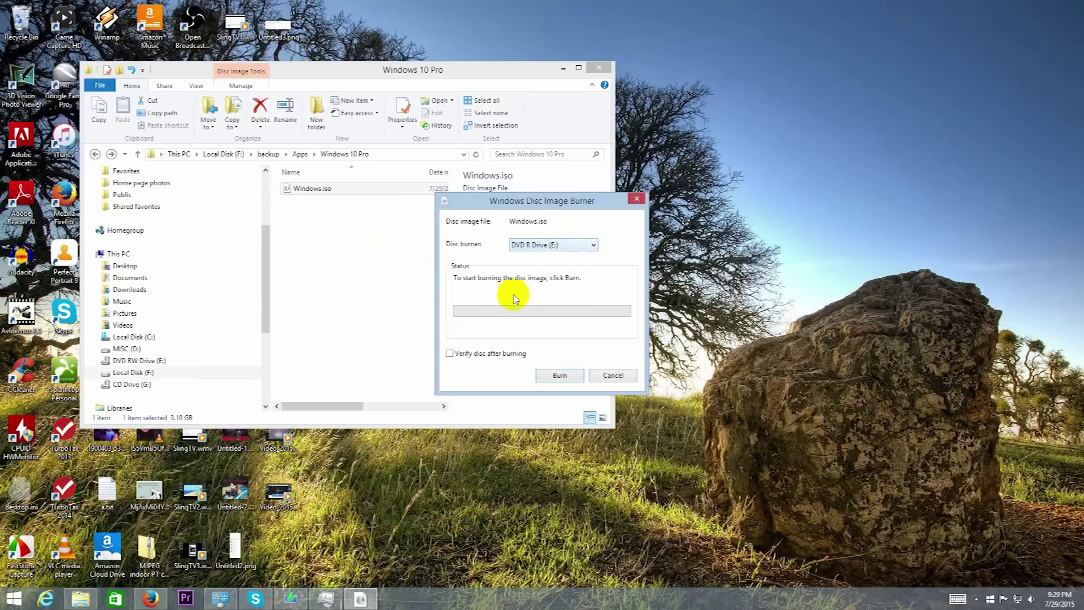
click(455, 355)
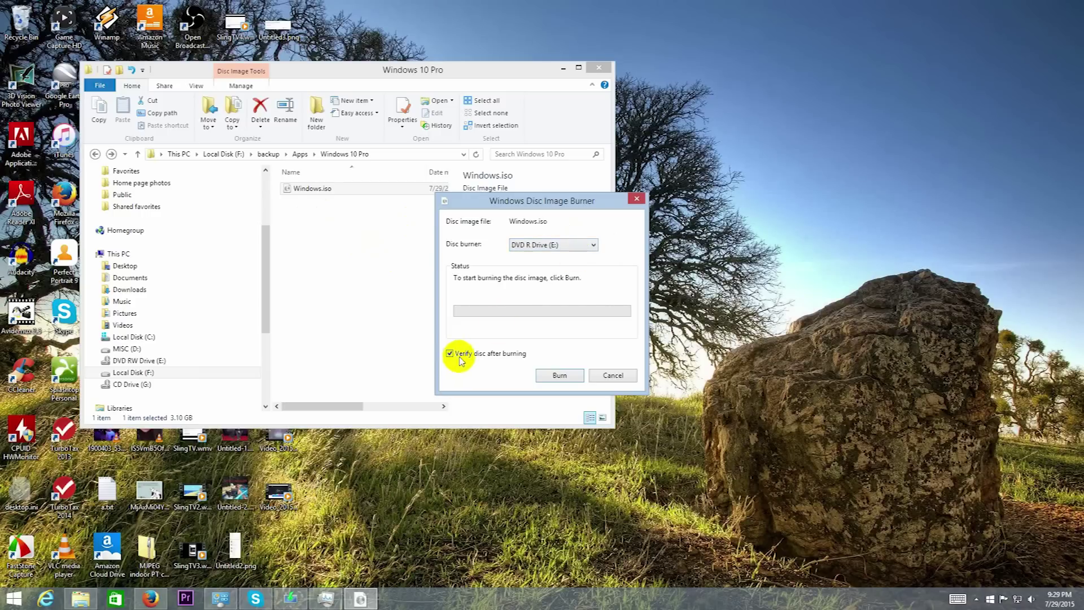
click(570, 376)
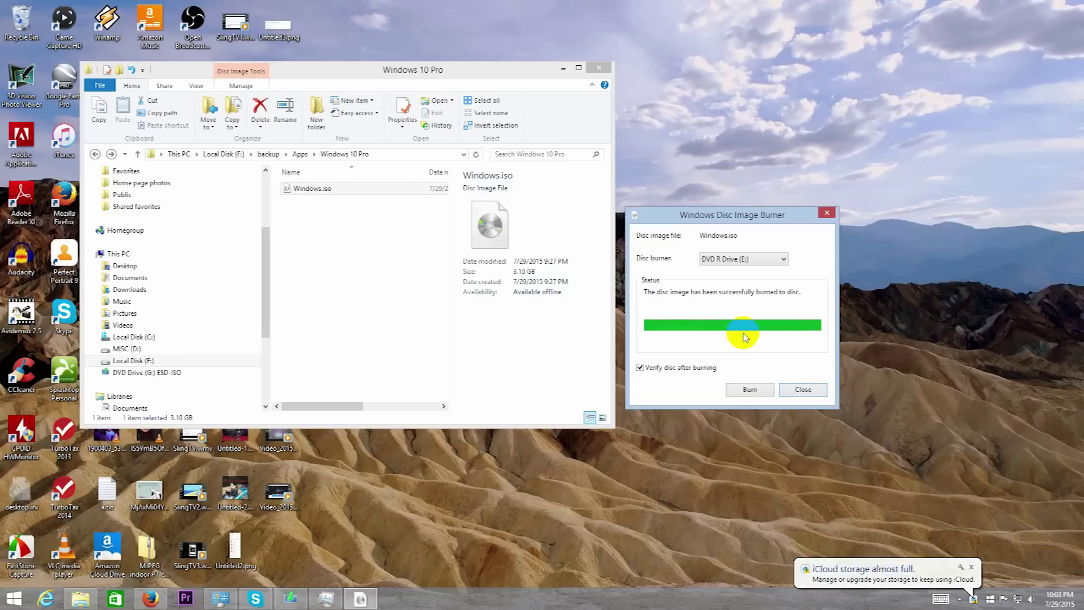
Open DVD RW Drive (E:) and scroll its file list to view the burned setup files.
click(148, 361)
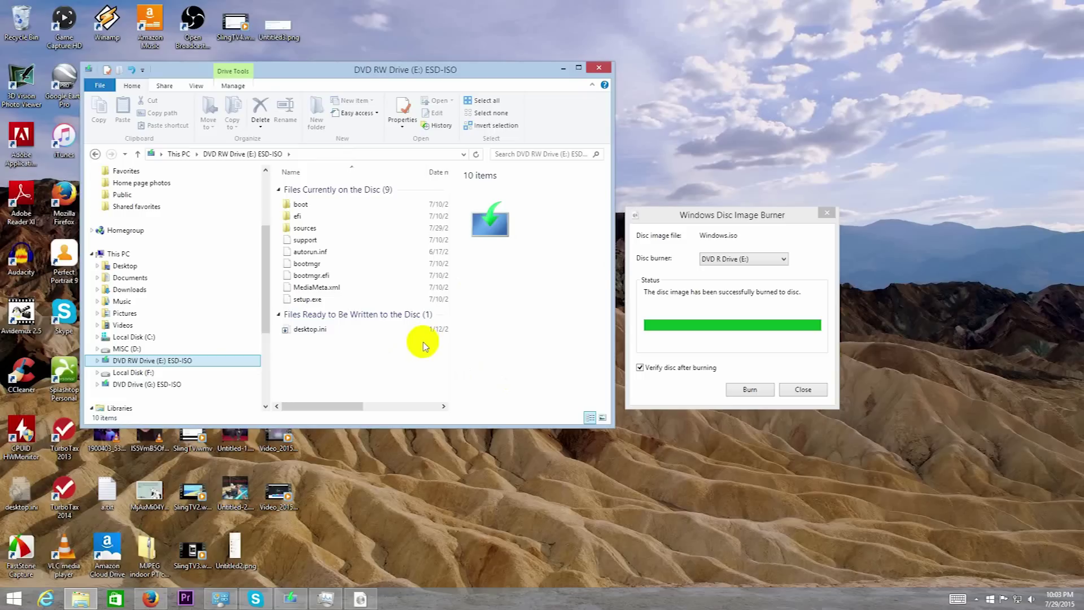
mouse_move(353, 405)
mouse_down()
mouse_move(415, 406)
mouse_move(339, 401)
mouse_up()
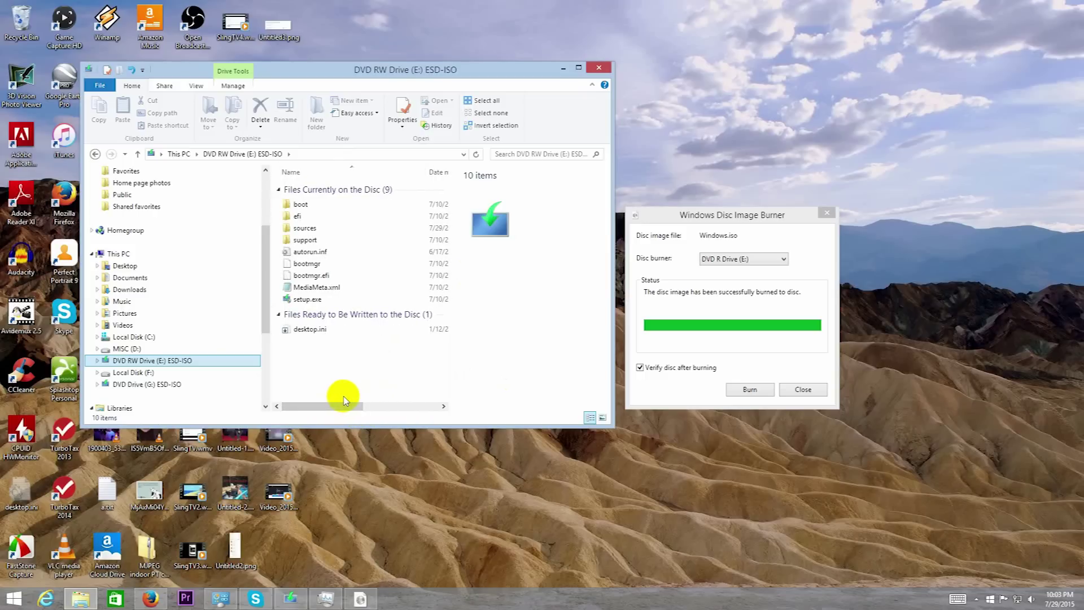